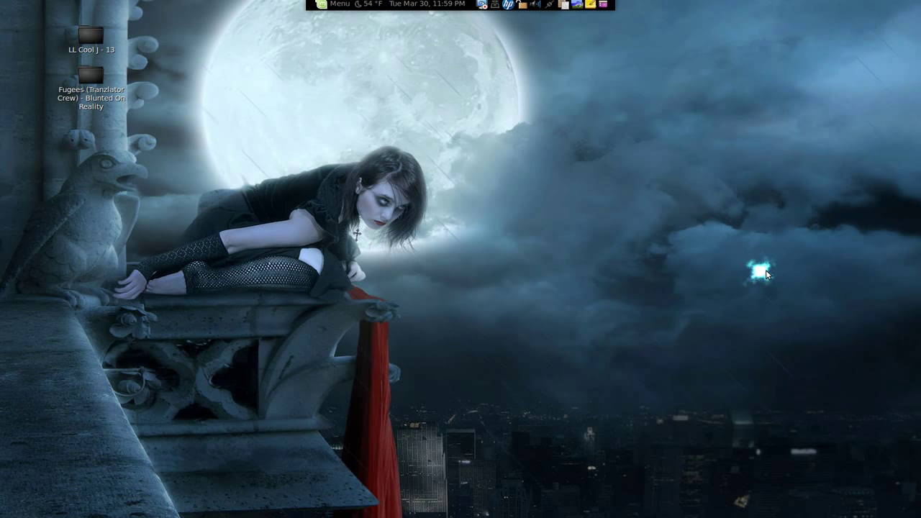
# Step: Open the Fugees (Tranzlator Crew) - Blunted On Reality desktop folder, inspect the audio tags of kl.mp3, and minimize the folder window
pyautogui.doubleClick(93, 106)
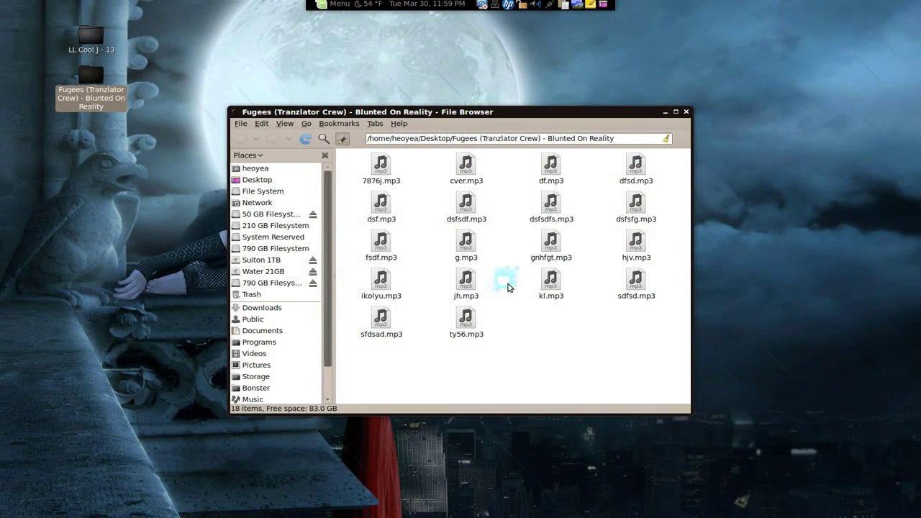
pyautogui.rightClick(597, 282)
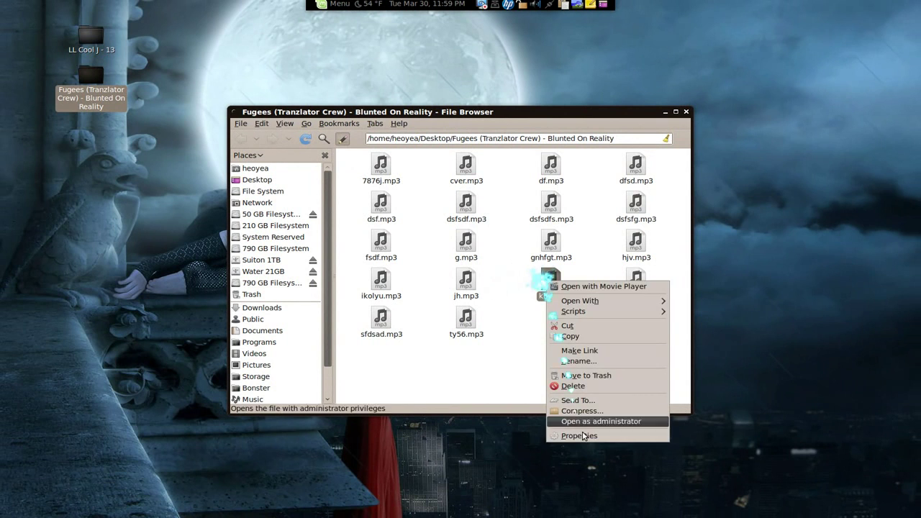
pyautogui.click(581, 435)
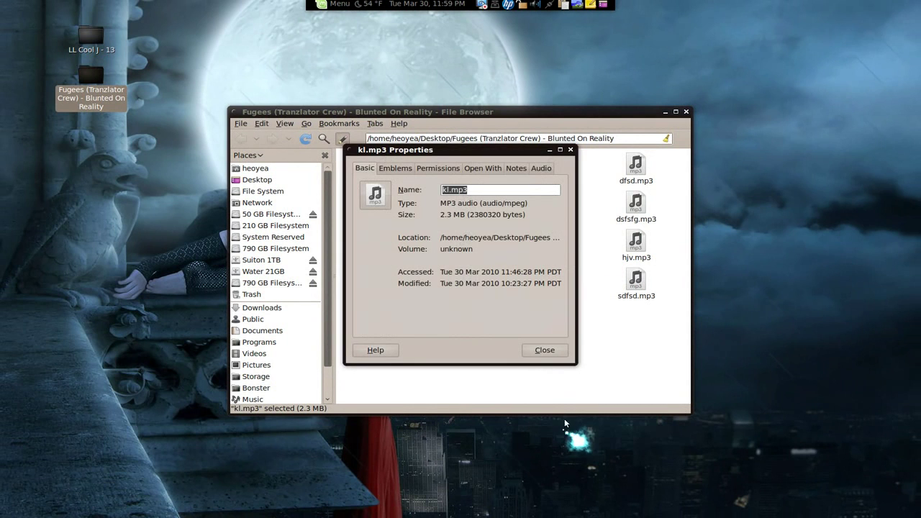
pyautogui.click(540, 169)
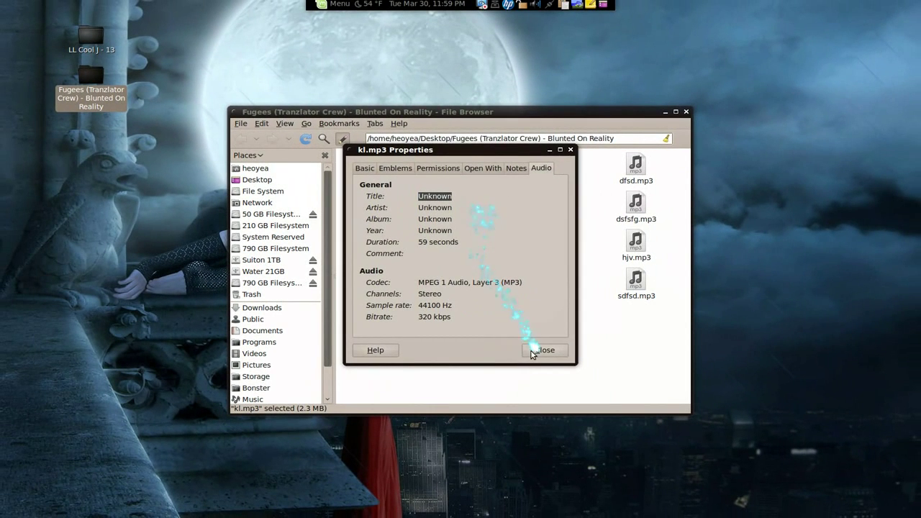
pyautogui.click(627, 510)
pyautogui.click(549, 358)
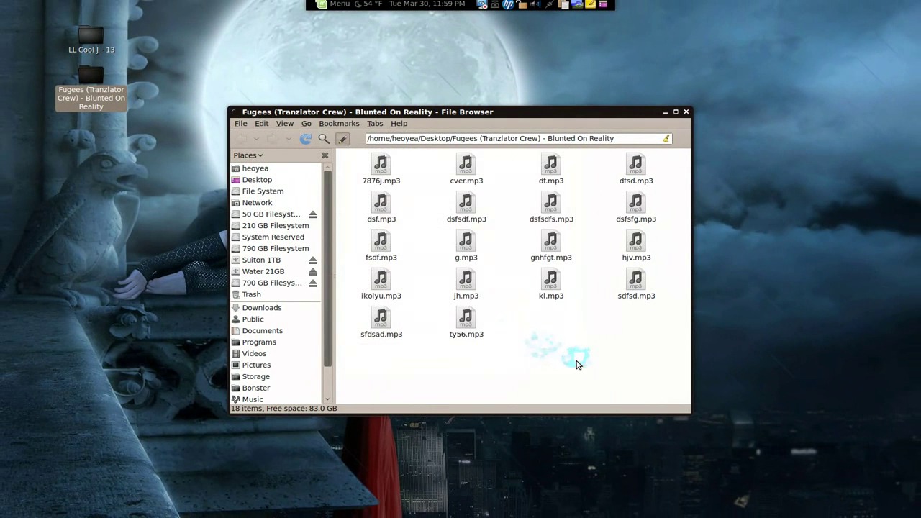
pyautogui.click(665, 114)
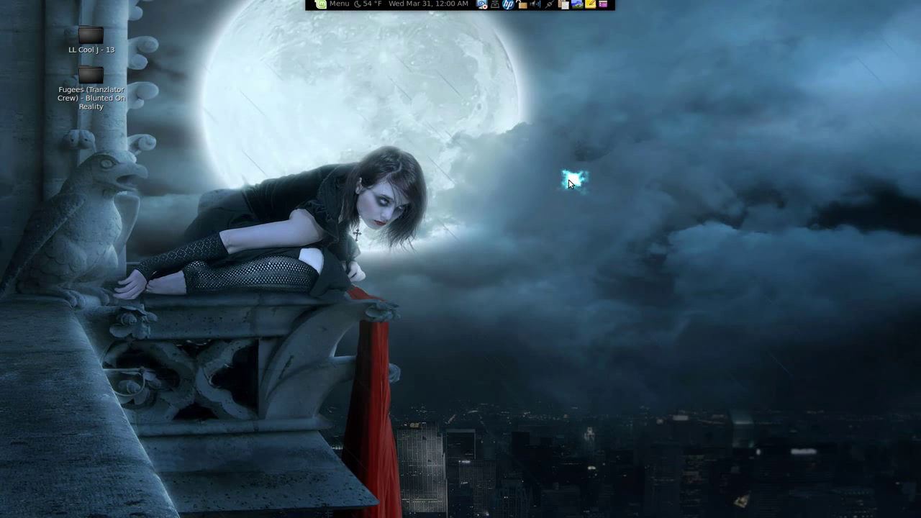
# Step: Launch MusicBrainz Picard and add the Fugees (Tranzlator Crew) - Blunted On Reality folder from the desktop
pyautogui.hotkey('ctrl', 'space')
pyautogui.write('pic')
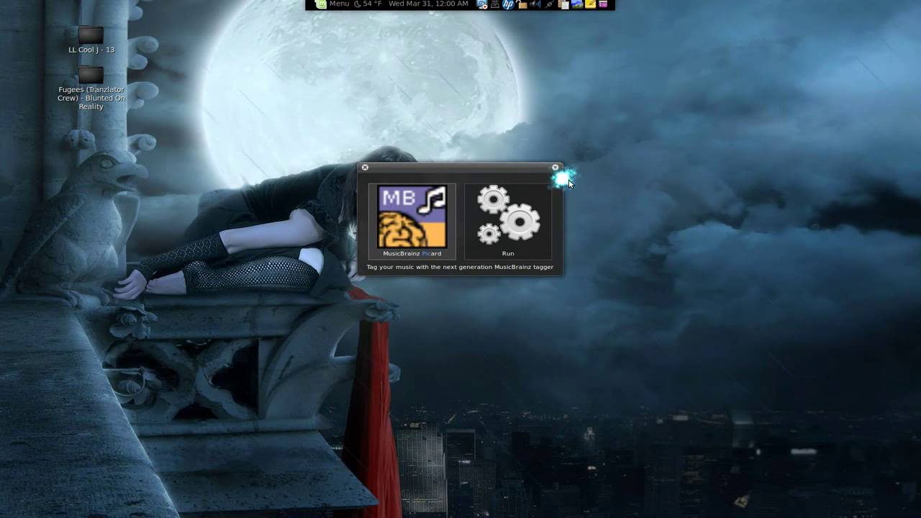
pyautogui.press('Return')
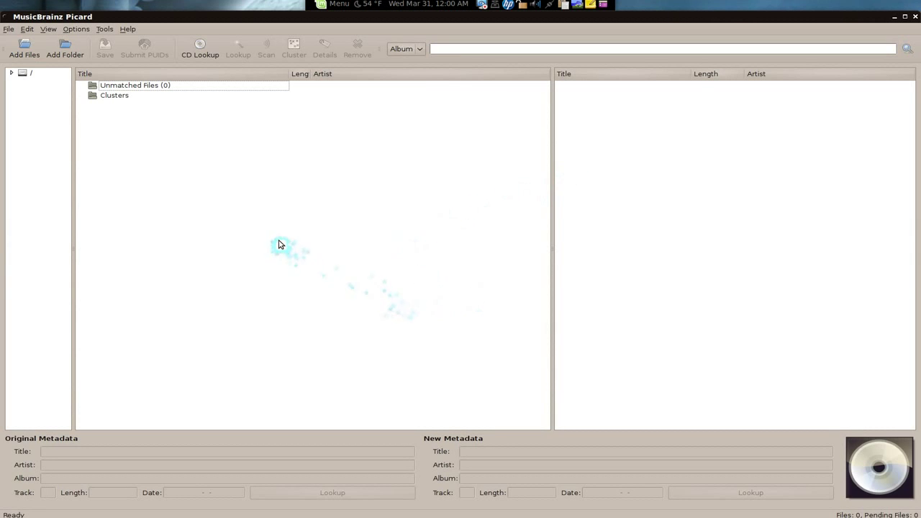
pyautogui.click(61, 51)
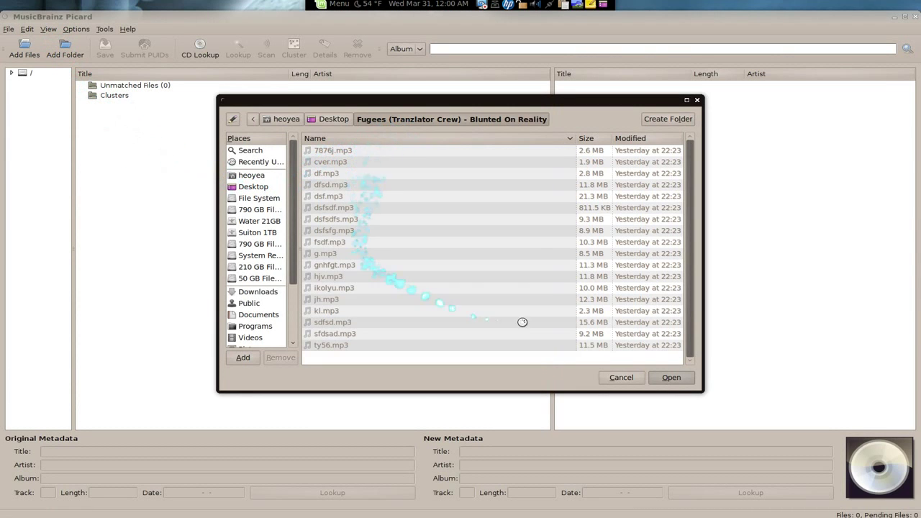
pyautogui.click(673, 378)
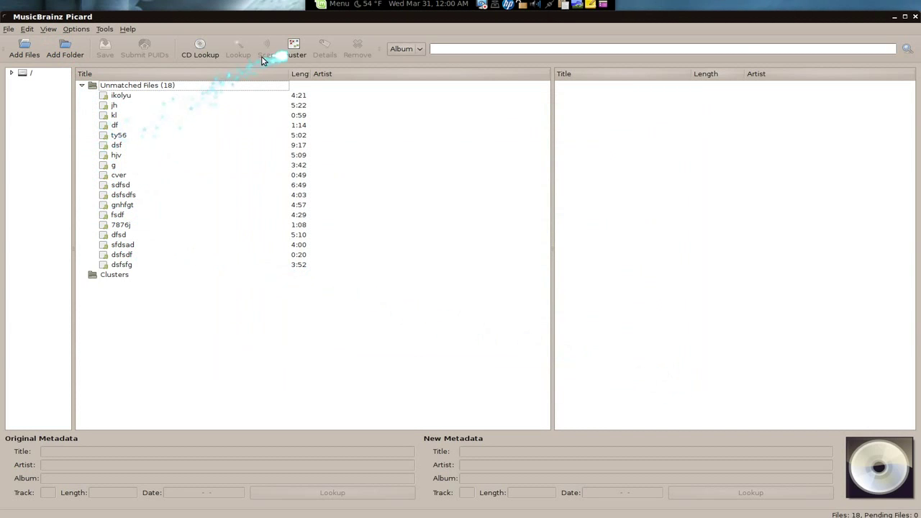
# Step: Scan all the unmatched files, from ikolyu to dsfsfg, by audio fingerprint and expand the resulting album with its unmatched files
pyautogui.click(144, 98)
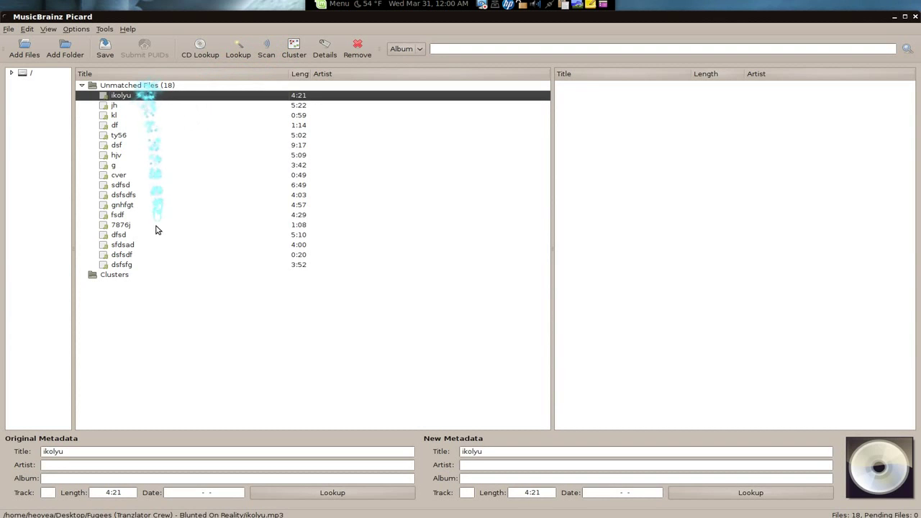
pyautogui.keyDown('shift'); pyautogui.click(137, 264); pyautogui.keyUp('shift')
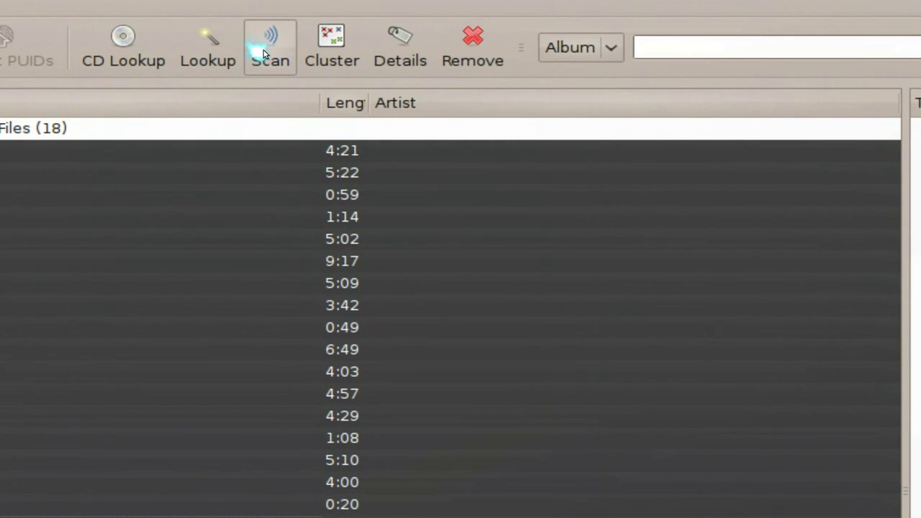
pyautogui.click(263, 50)
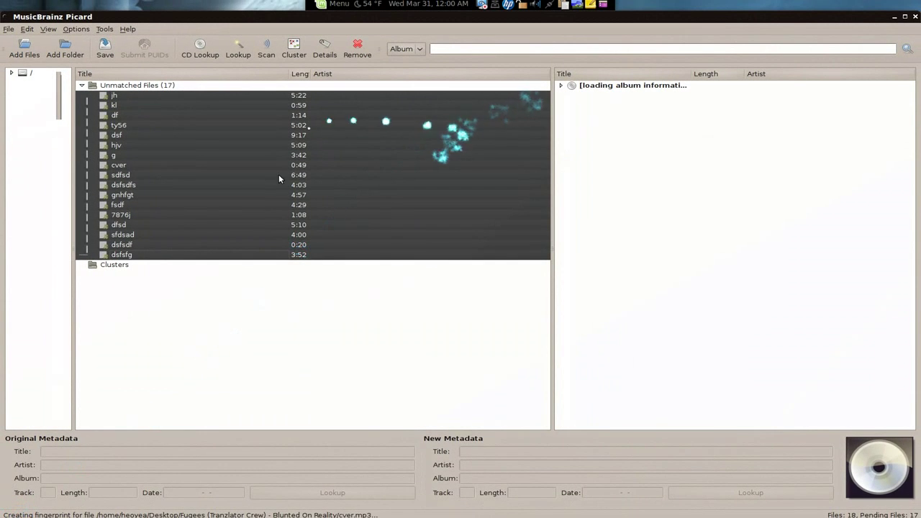
pyautogui.click(561, 85)
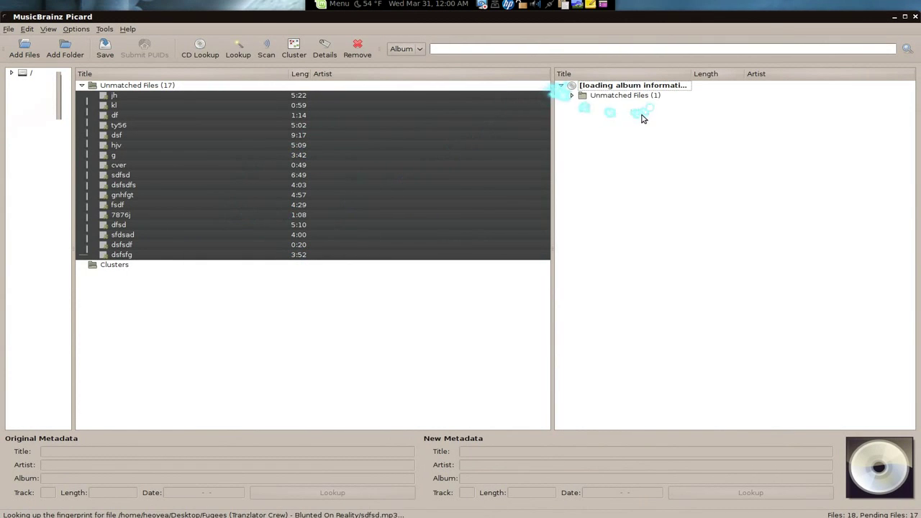
pyautogui.click(573, 95)
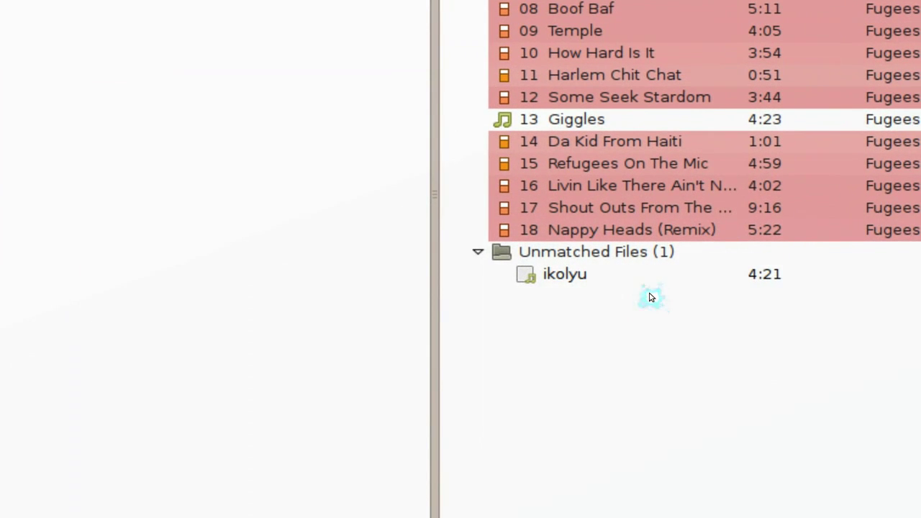
# Step: Rescan the ikolyu file left unmatched under the Blunted On Reality album
pyautogui.click(663, 272)
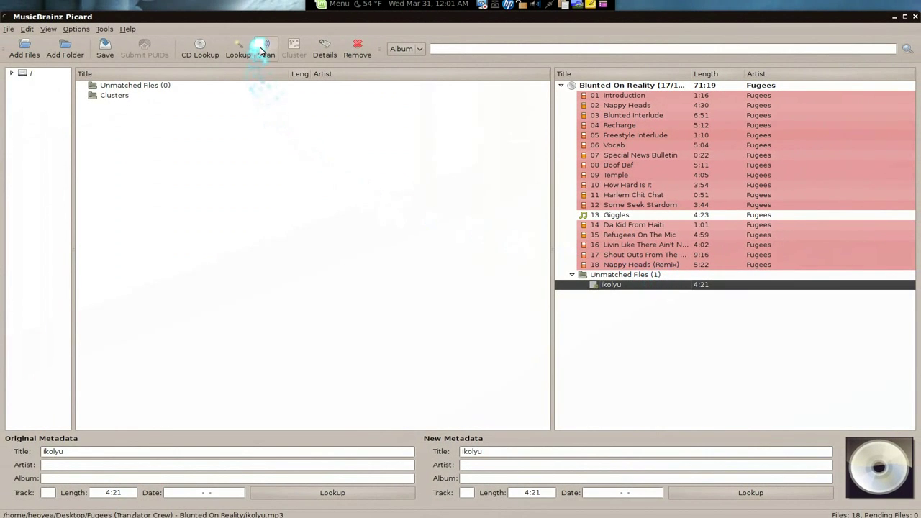
pyautogui.click(262, 49)
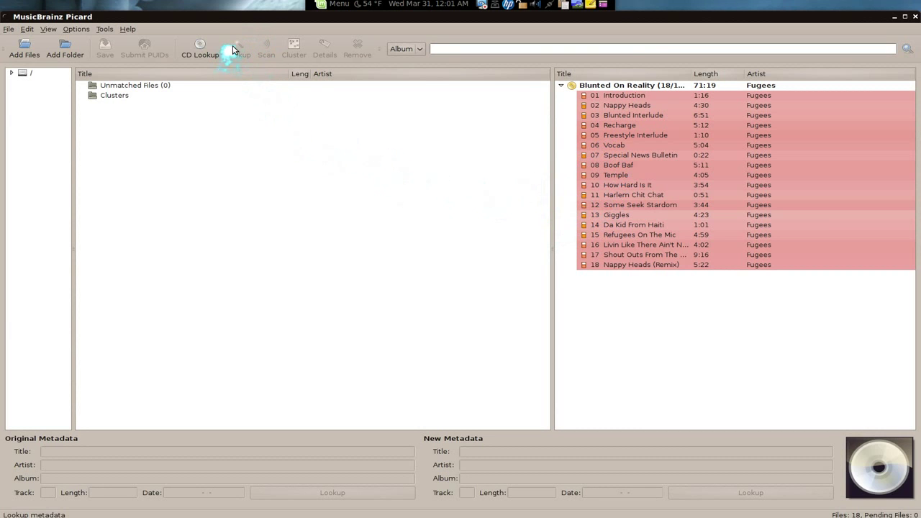
# Step: Compare the original and new metadata of track 08 Boof Baf, and check the current file names in the album's folder
pyautogui.click(597, 165)
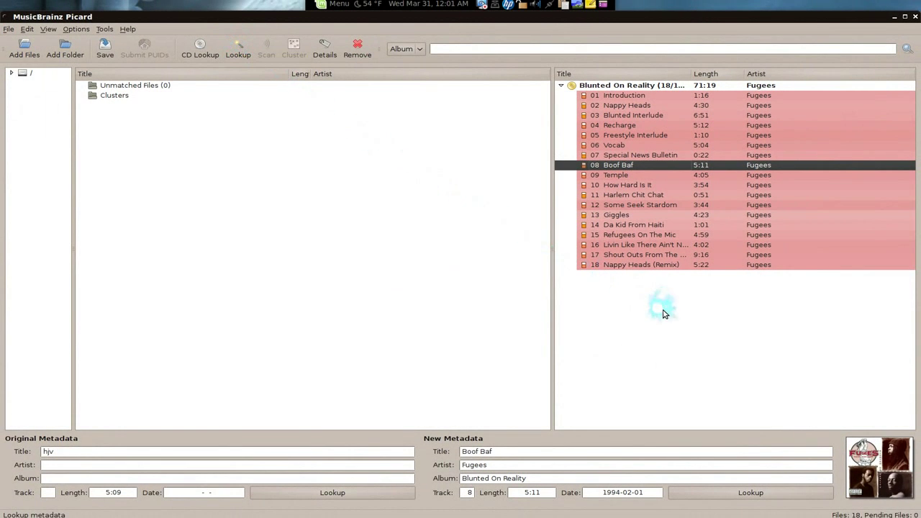
pyautogui.click(663, 313)
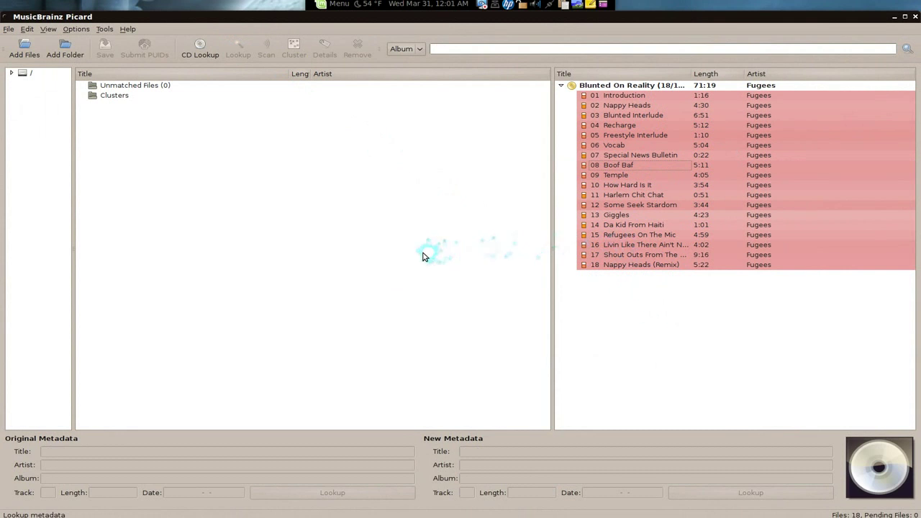
pyautogui.click(10, 306)
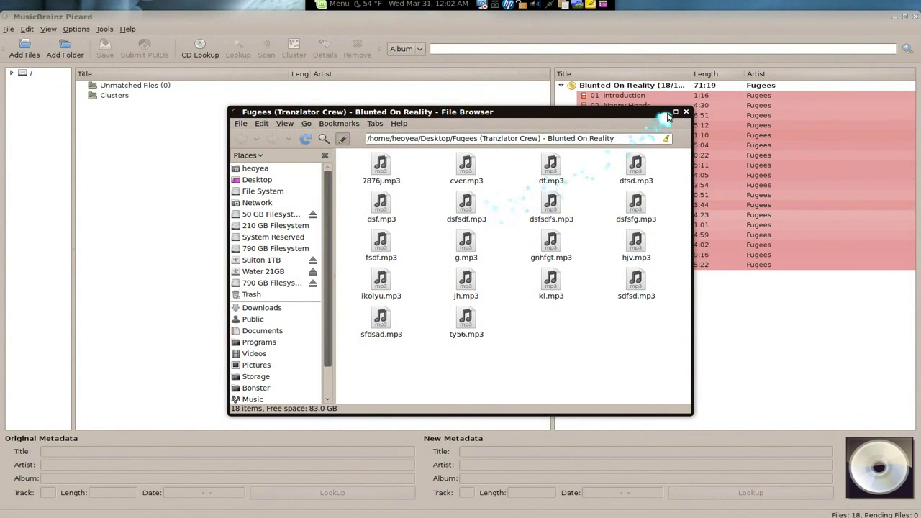
pyautogui.click(665, 113)
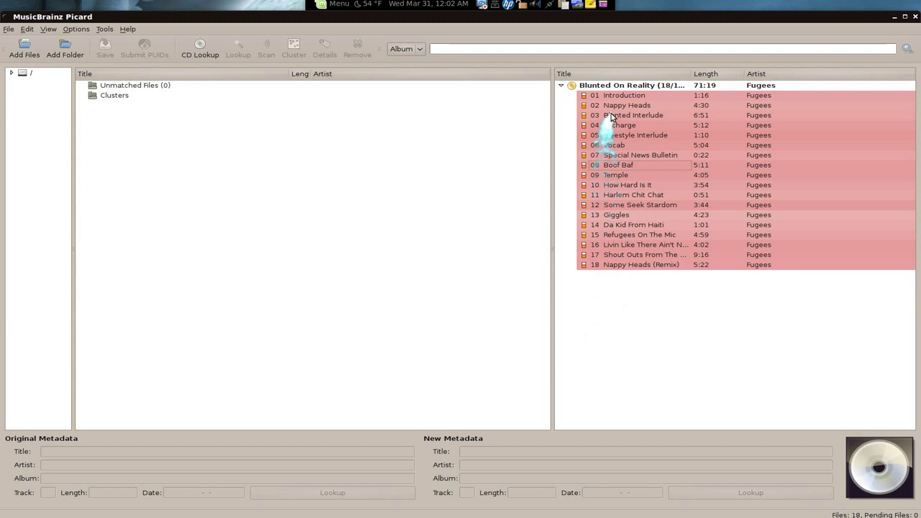
# Step: Save the new tags and file names for all tracks of the Blunted On Reality album
pyautogui.click(623, 96)
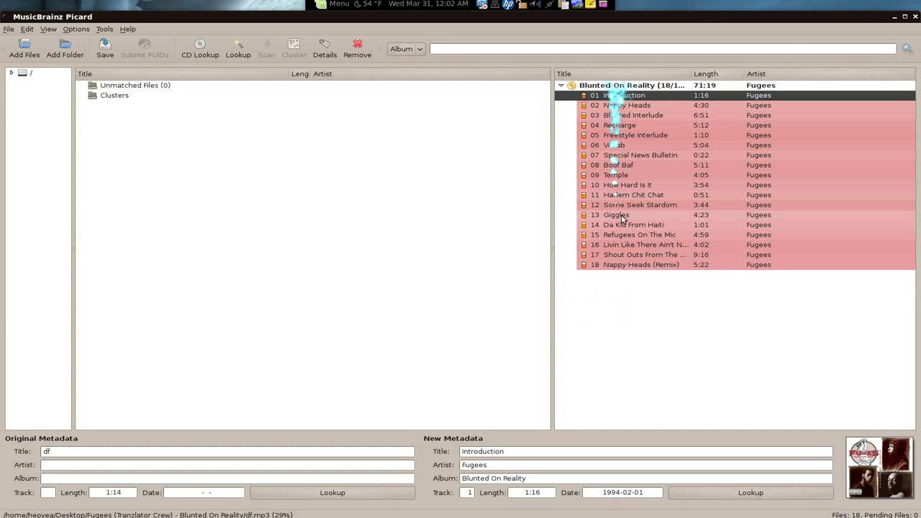
pyautogui.hotkey('ctrl', 'a')
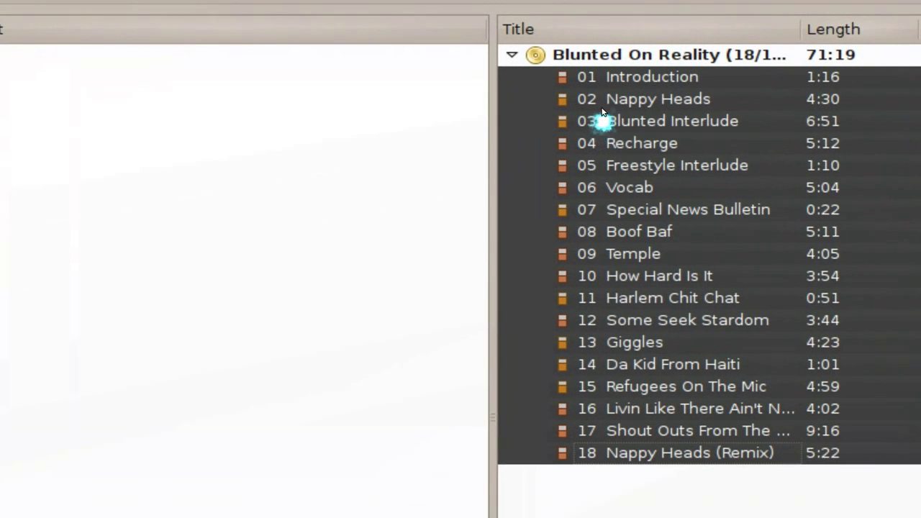
pyautogui.rightClick(603, 102)
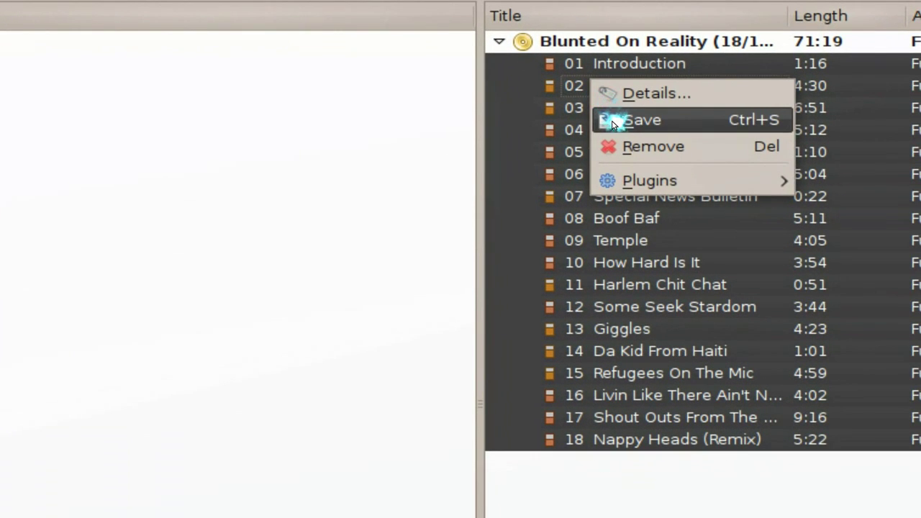
pyautogui.click(613, 121)
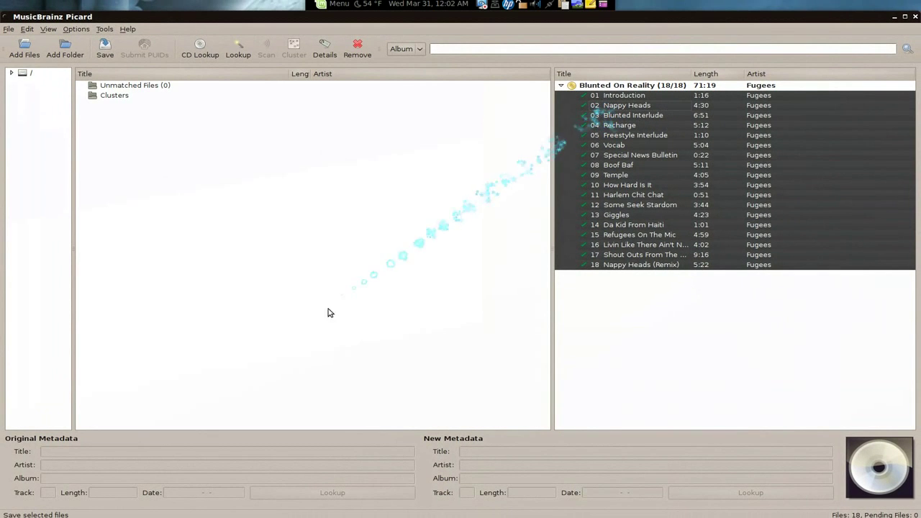
# Step: Switch to the file browser, inspect the audio tags of track 15, Refugees On The Mic, and minimize the folder window
pyautogui.moveTo(8, 308)
pyautogui.click(15, 314)
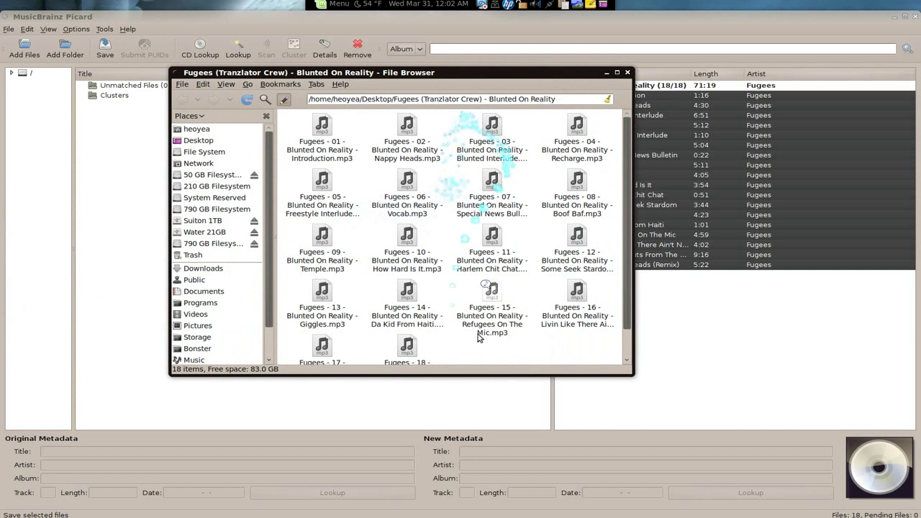
pyautogui.rightClick(498, 317)
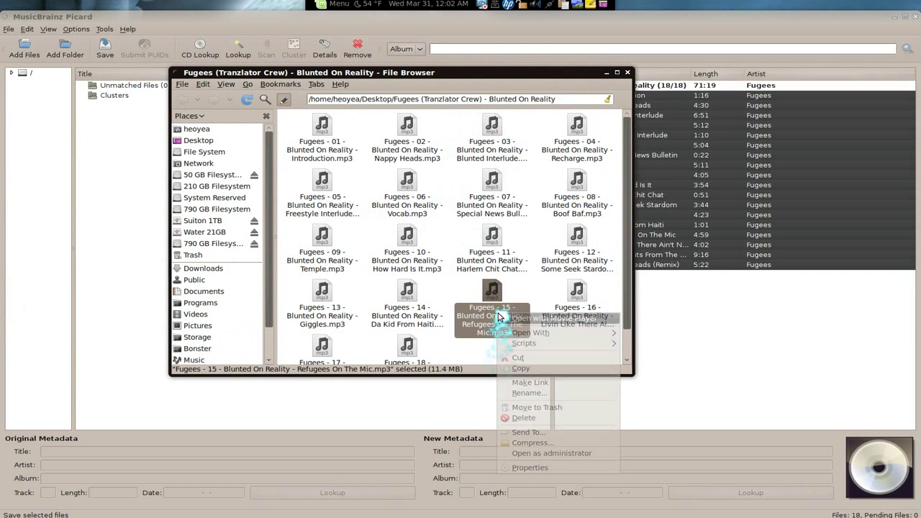
pyautogui.click(545, 467)
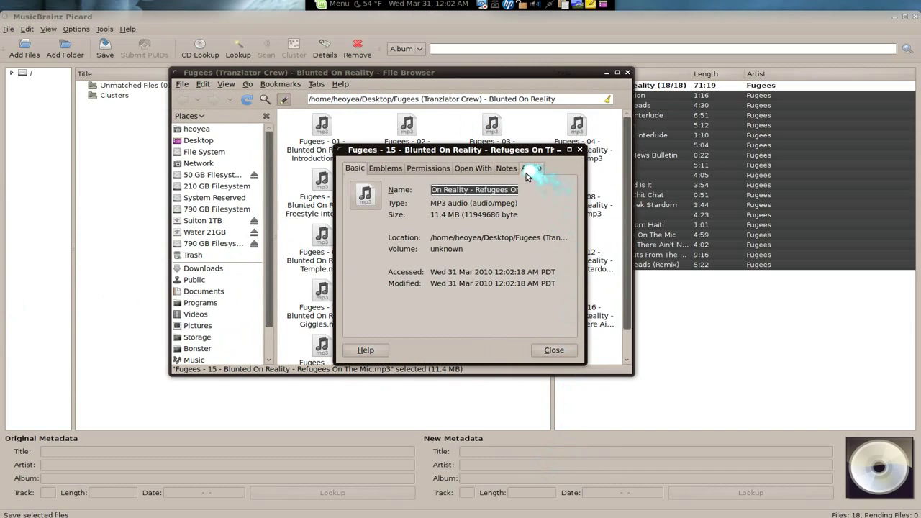
pyautogui.click(532, 167)
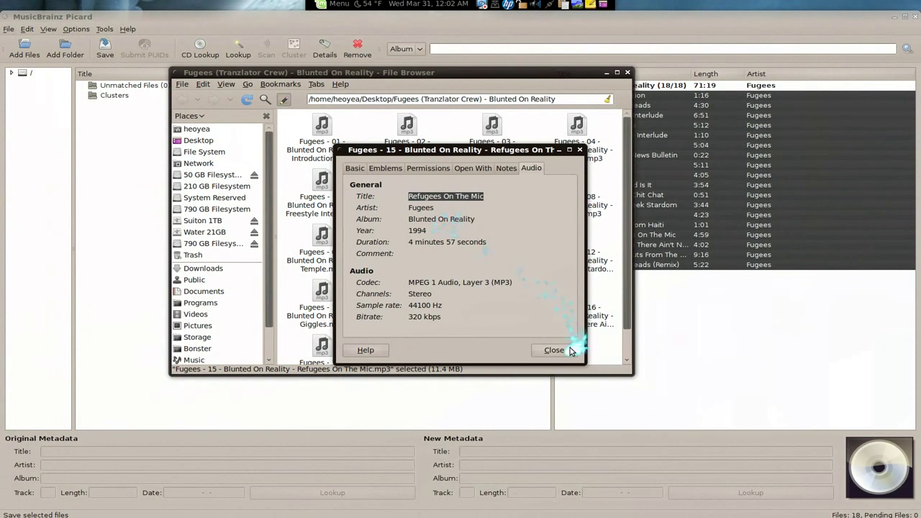
pyautogui.click(680, 508)
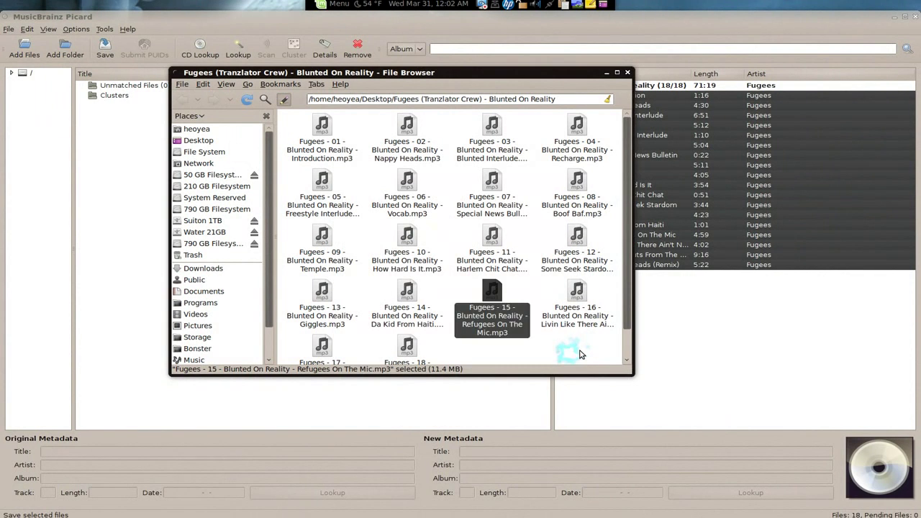
pyautogui.click(582, 353)
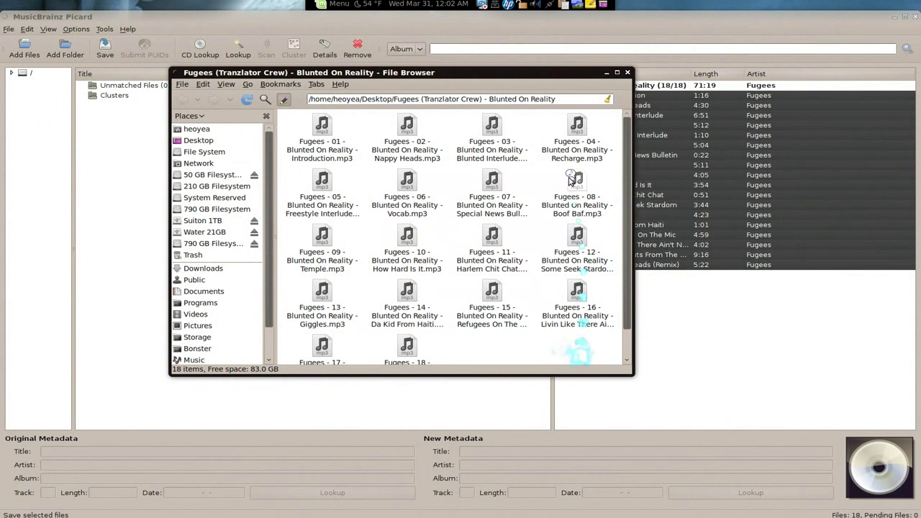
pyautogui.click(608, 73)
# Step: View the saved metadata and cover art of track 04 Recharge, and clear the track selection
pyautogui.click(620, 125)
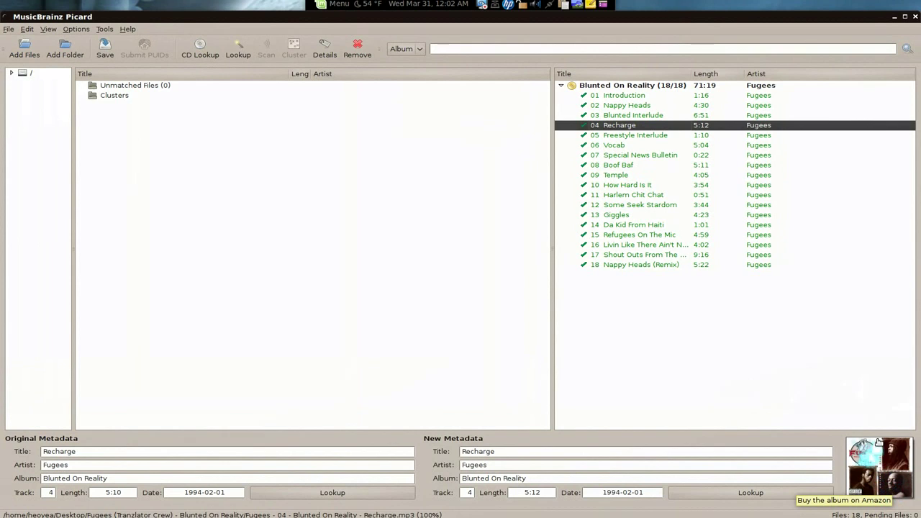
pyautogui.click(794, 391)
pyautogui.click(439, 305)
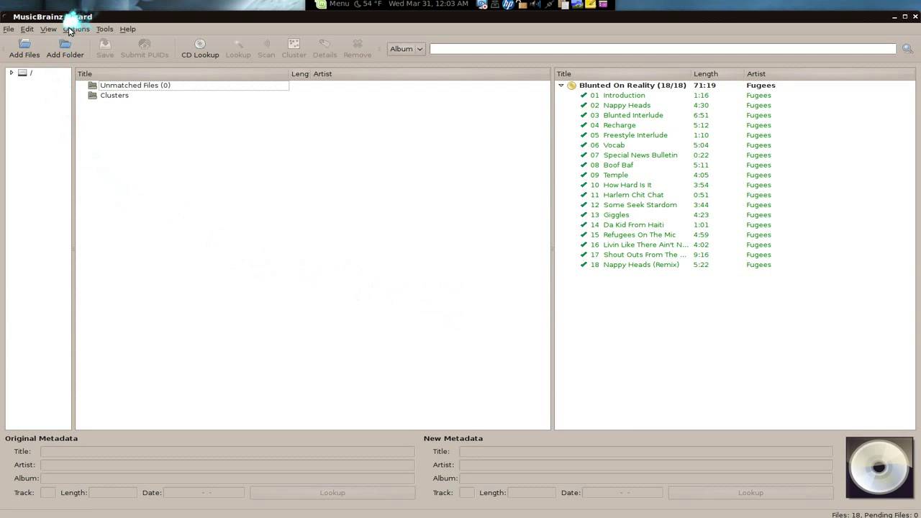
# Step: Check the supported audio formats in the program's About information, and close the options without changes
pyautogui.click(127, 29)
pyautogui.click(144, 102)
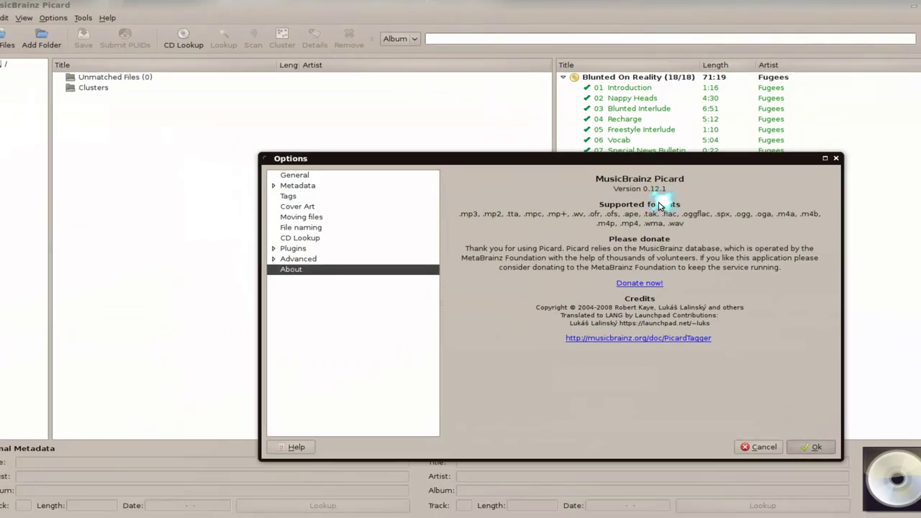
pyautogui.click(752, 438)
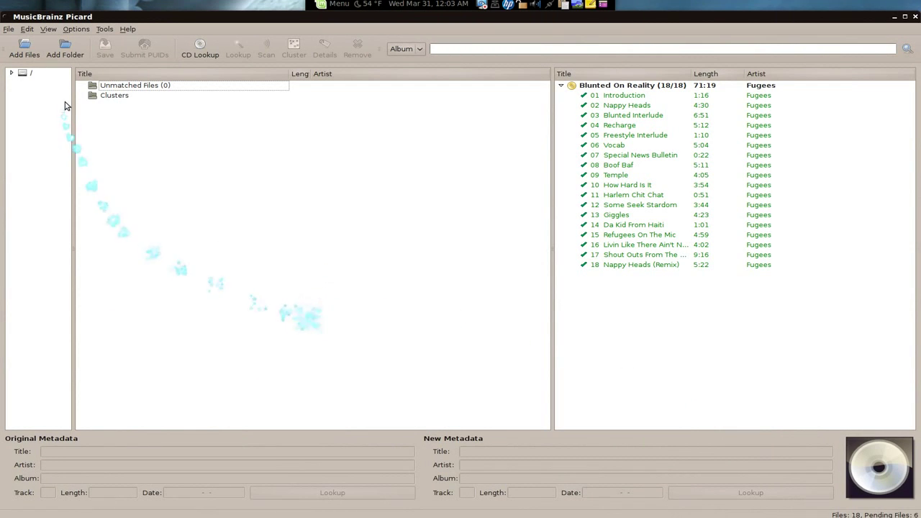
# Step: Open the program options and review the General, Metadata, Folksonomy Tags and Ratings settings
pyautogui.click(74, 29)
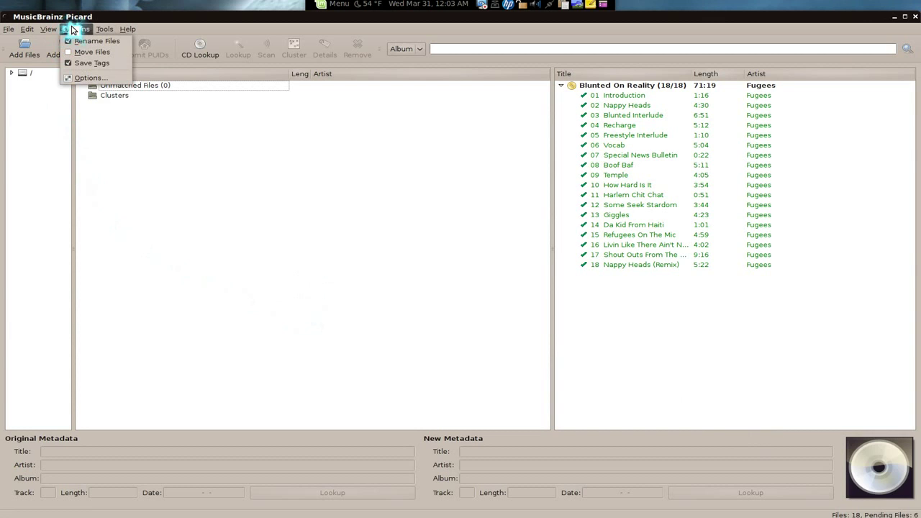
pyautogui.click(89, 77)
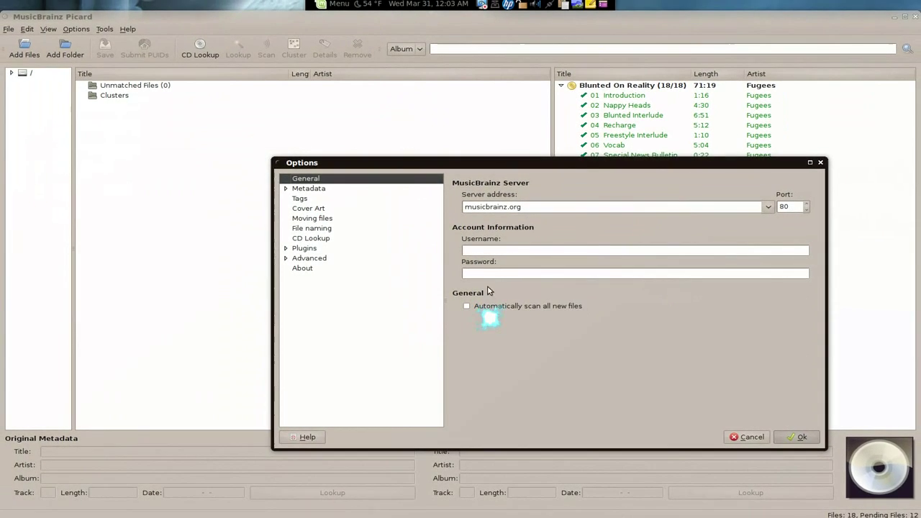
pyautogui.click(286, 188)
pyautogui.click(322, 189)
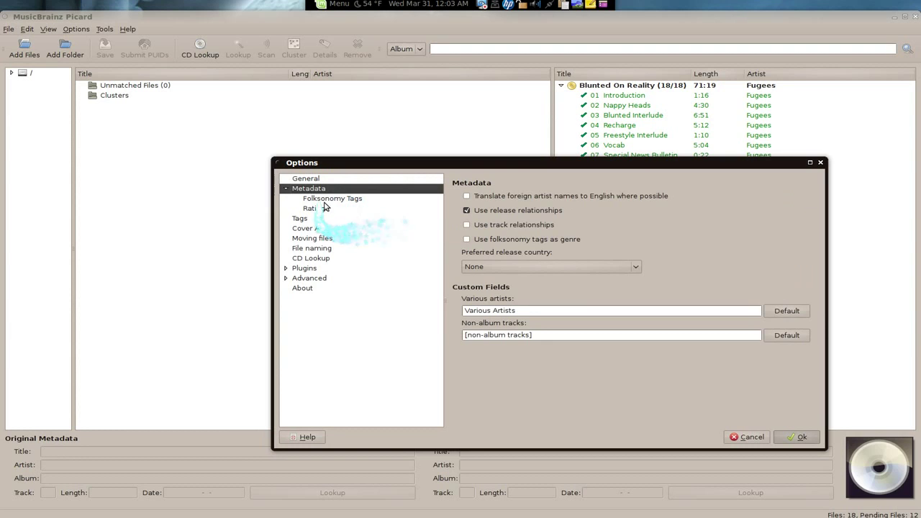
pyautogui.click(327, 199)
pyautogui.click(317, 208)
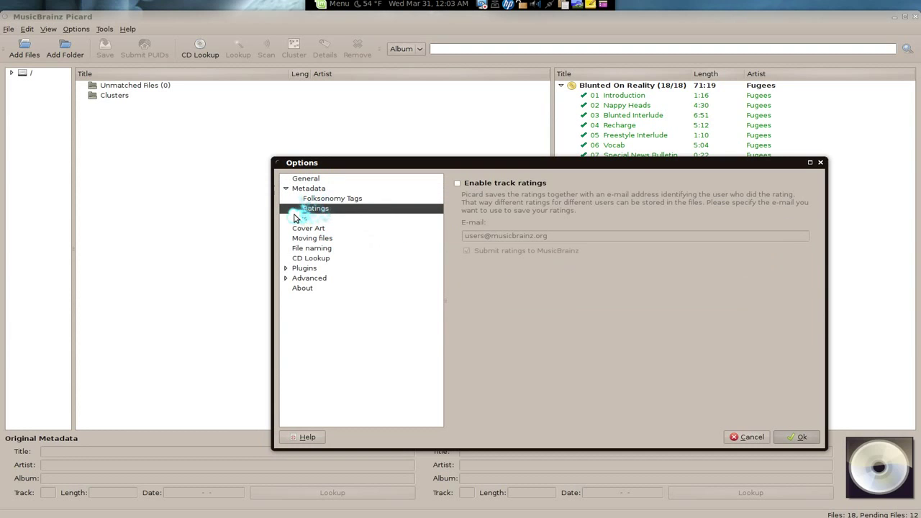
# Step: Review the options for Tags, Cover Art, Moving files, File naming and CD Lookup
pyautogui.click(297, 218)
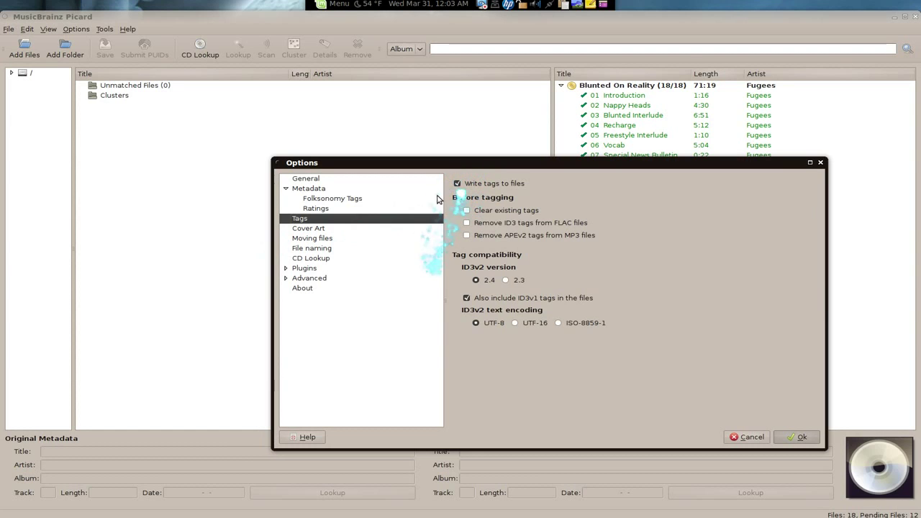
pyautogui.click(306, 228)
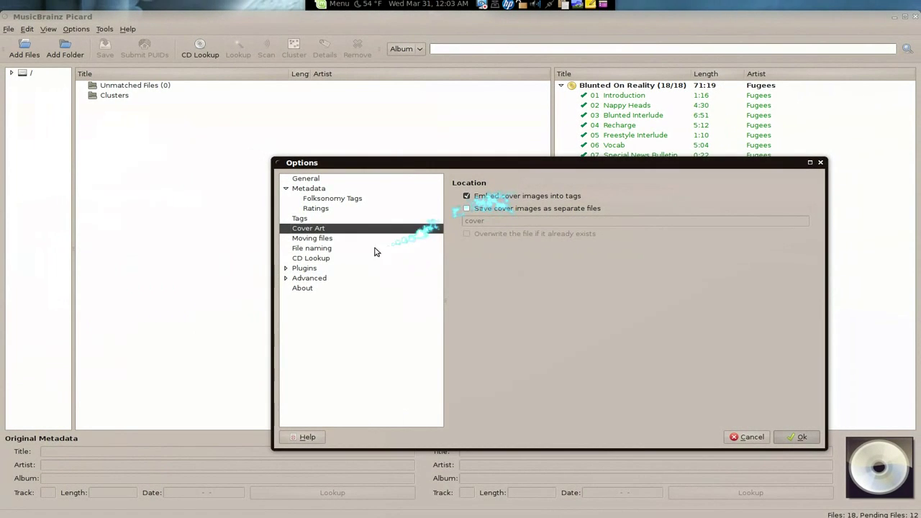
pyautogui.click(317, 240)
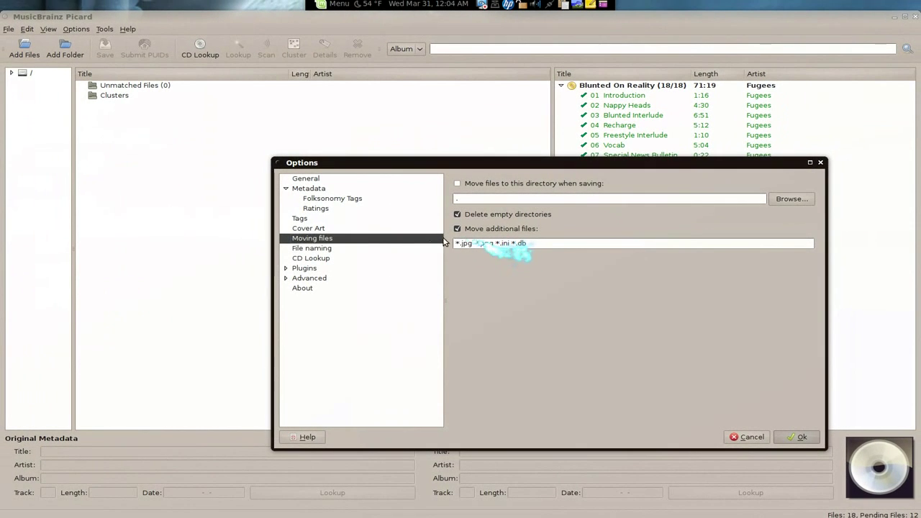
pyautogui.click(389, 248)
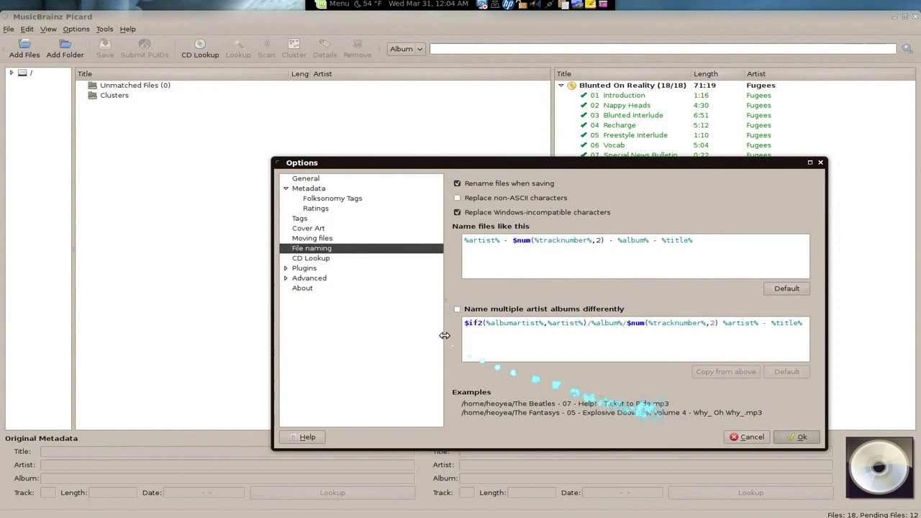
pyautogui.click(326, 259)
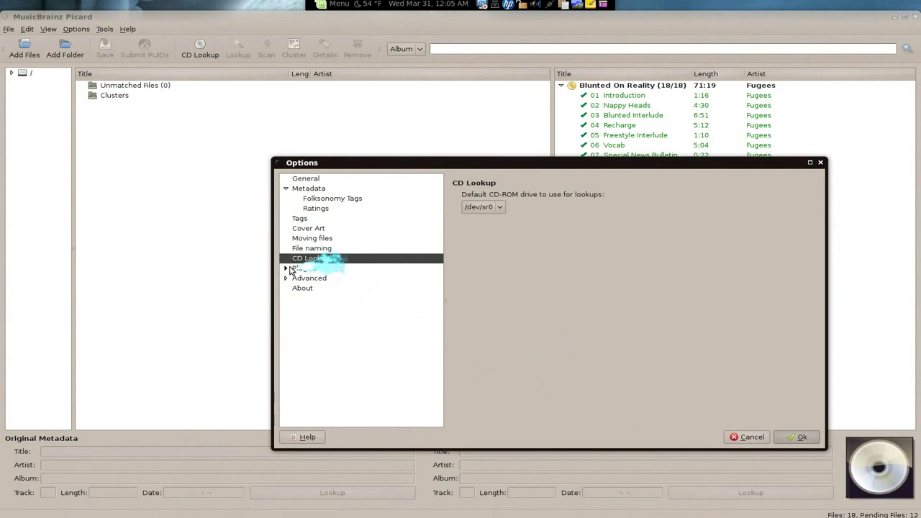
# Step: Review the plugin list with the details of Cover Art Downloader, Disc Numbers, Feat. Artists and Last.fm, including the Last.fm settings
pyautogui.click(286, 268)
pyautogui.click(308, 268)
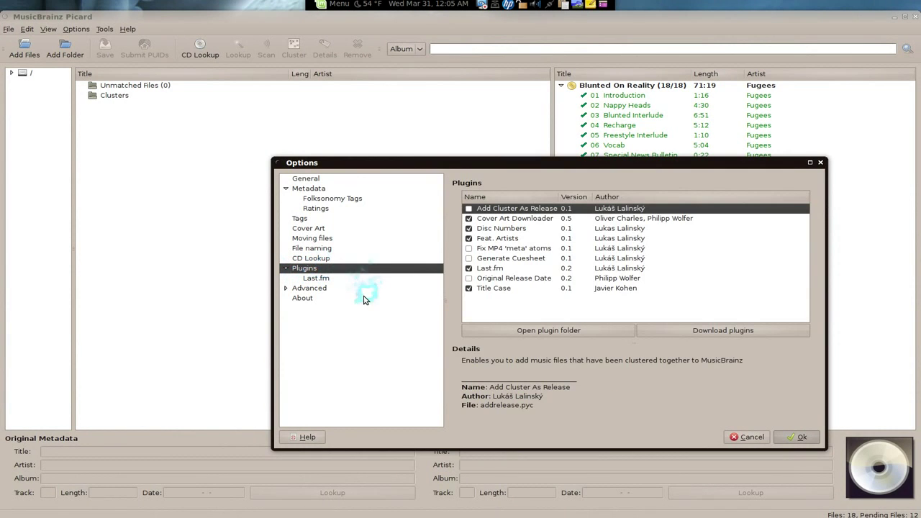
pyautogui.click(536, 219)
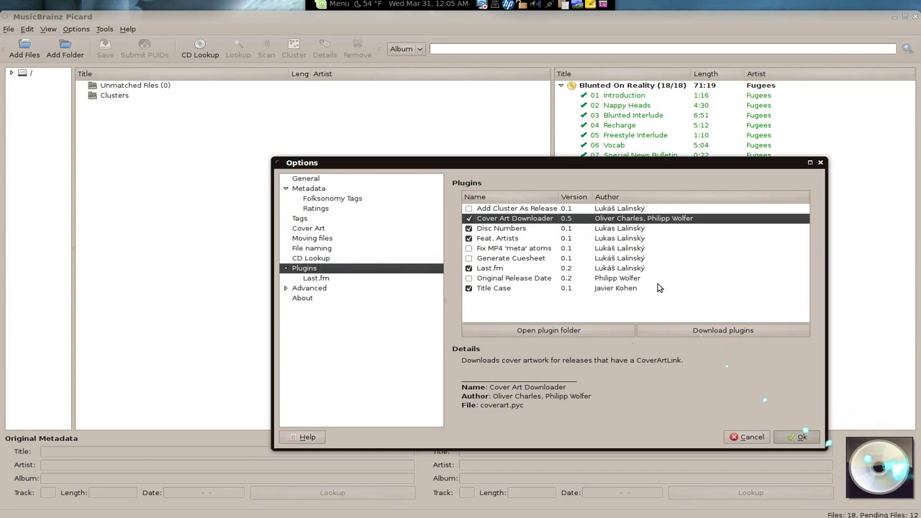
pyautogui.click(498, 229)
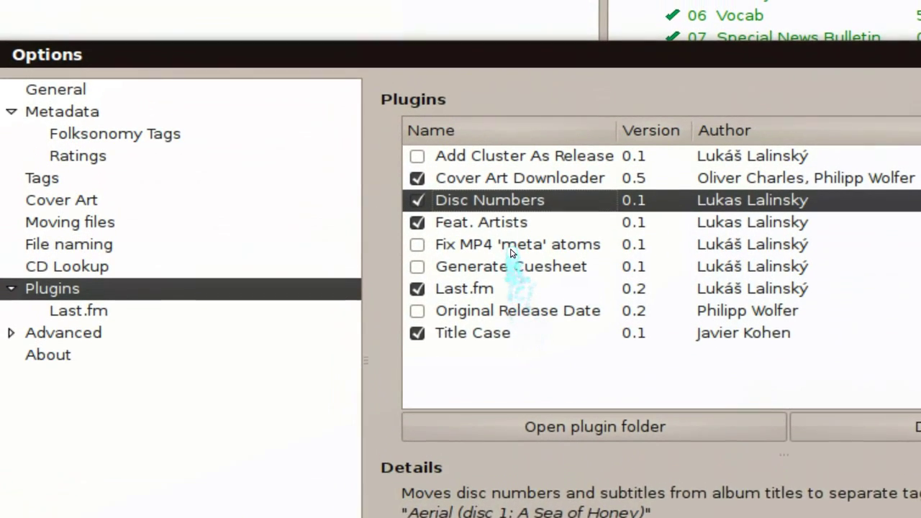
pyautogui.click(498, 108)
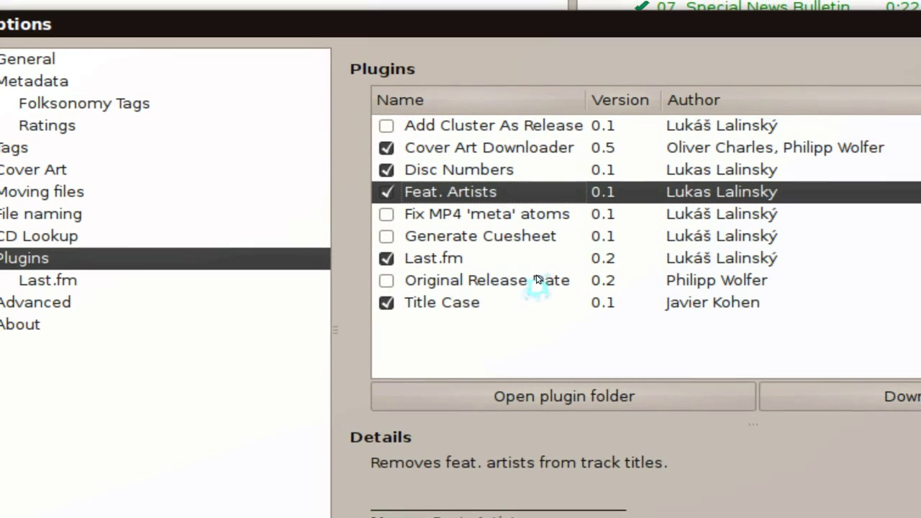
pyautogui.click(536, 265)
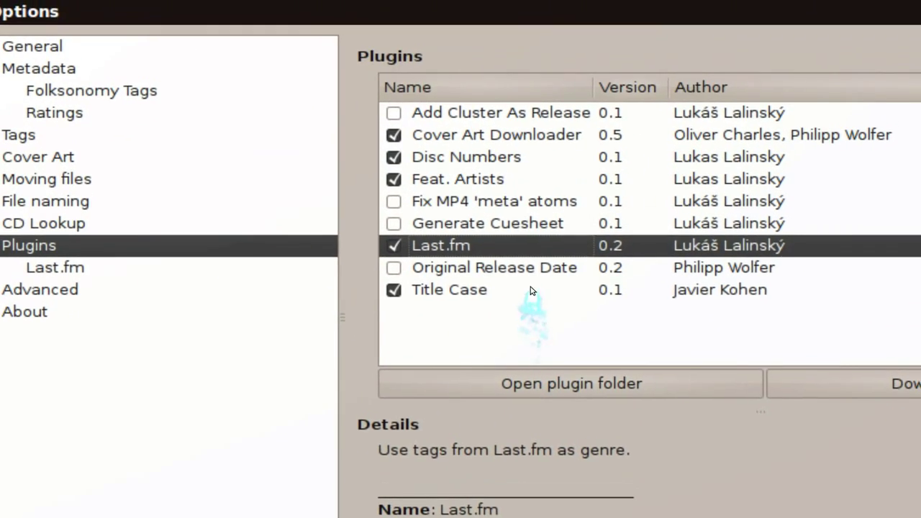
pyautogui.click(508, 191)
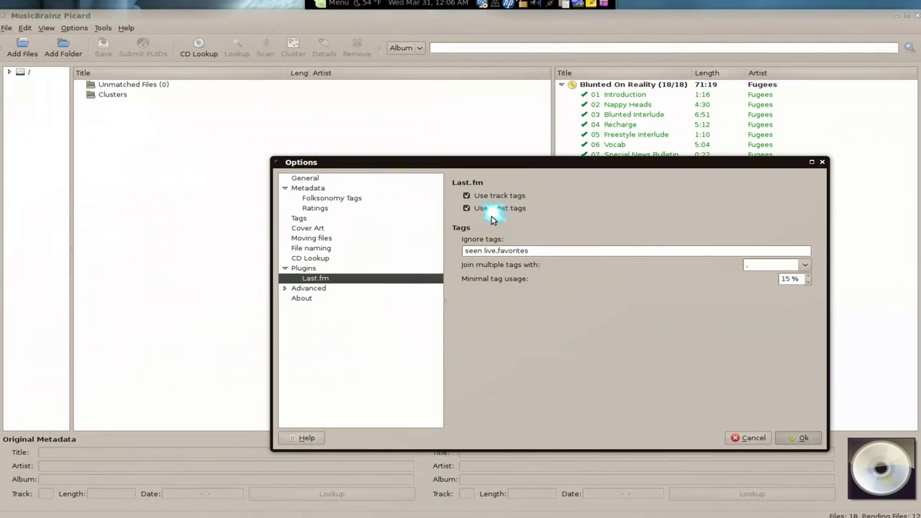
# Step: Review the advanced Web Proxy, Matching, Scripting and User Interface options and the About information, and close the options
pyautogui.click(286, 289)
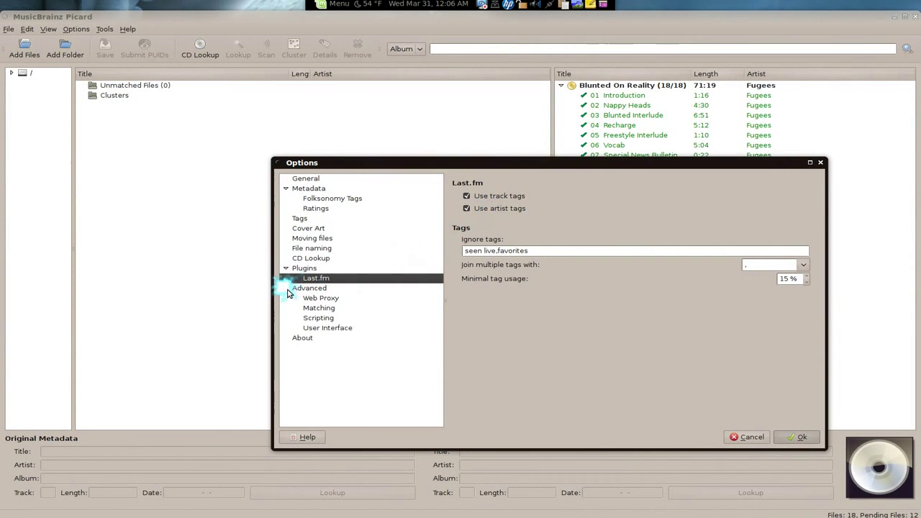
pyautogui.click(299, 290)
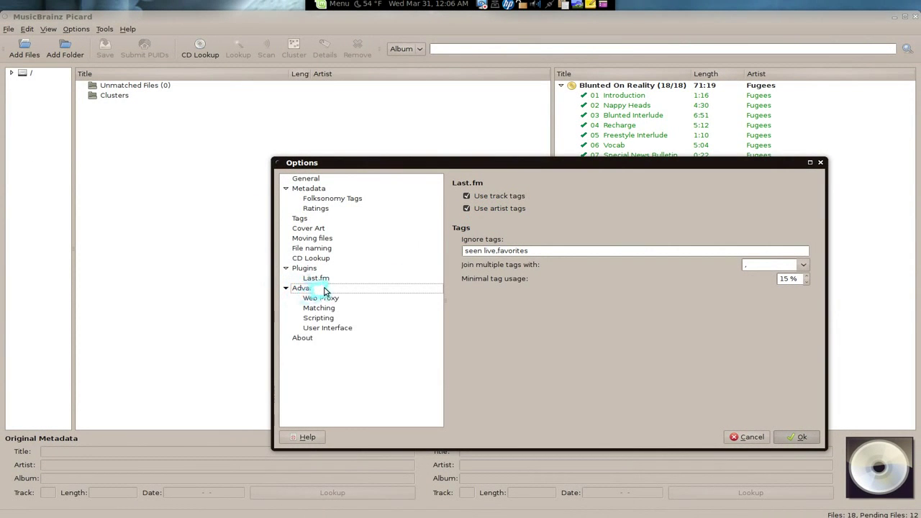
pyautogui.click(327, 301)
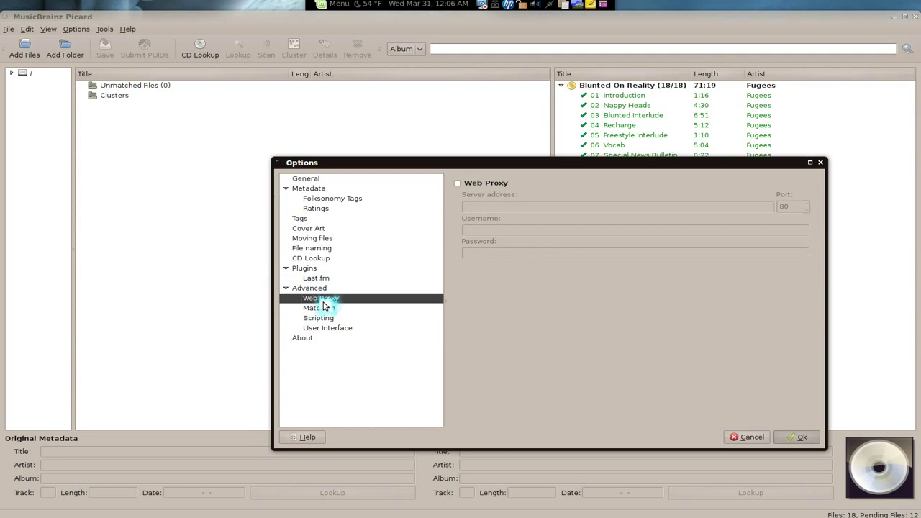
pyautogui.click(321, 310)
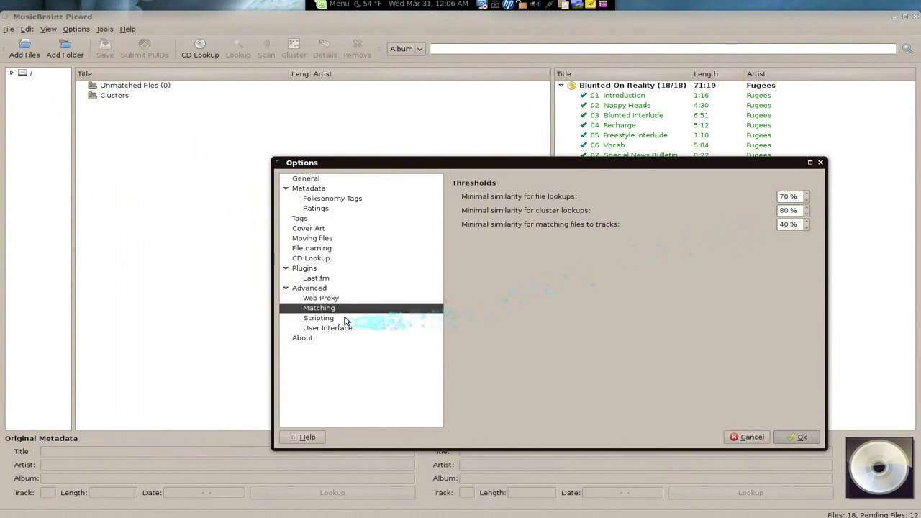
pyautogui.click(346, 320)
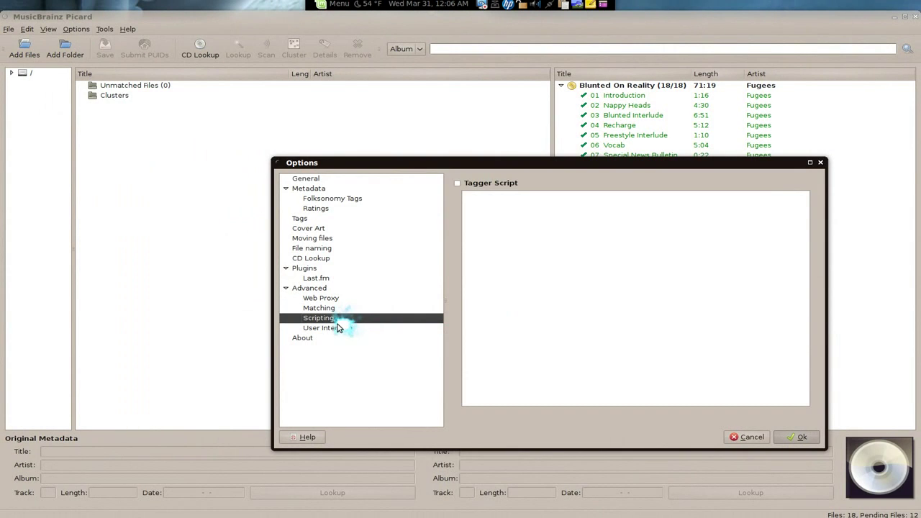
pyautogui.click(328, 329)
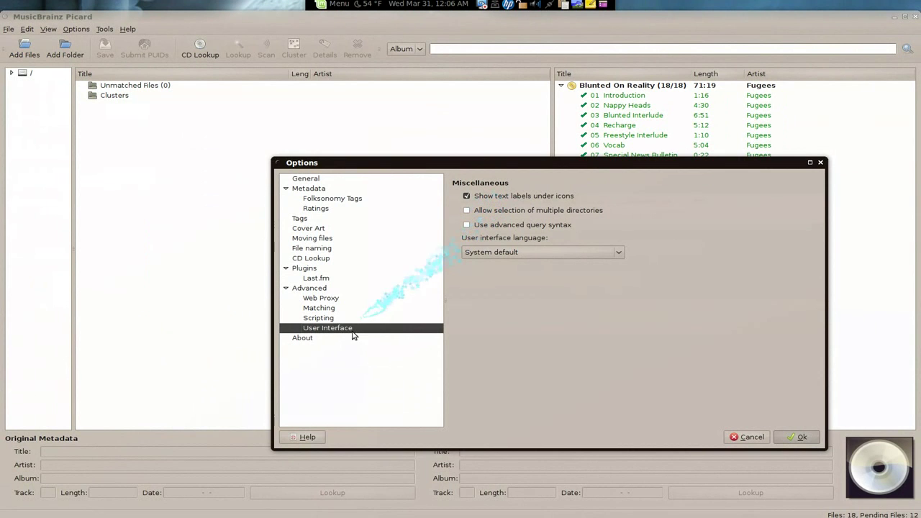
pyautogui.click(338, 338)
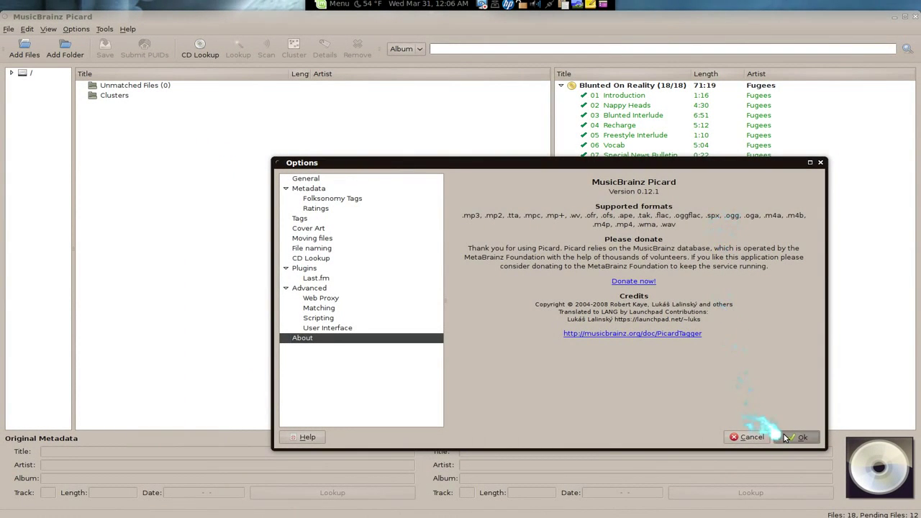
pyautogui.click(786, 438)
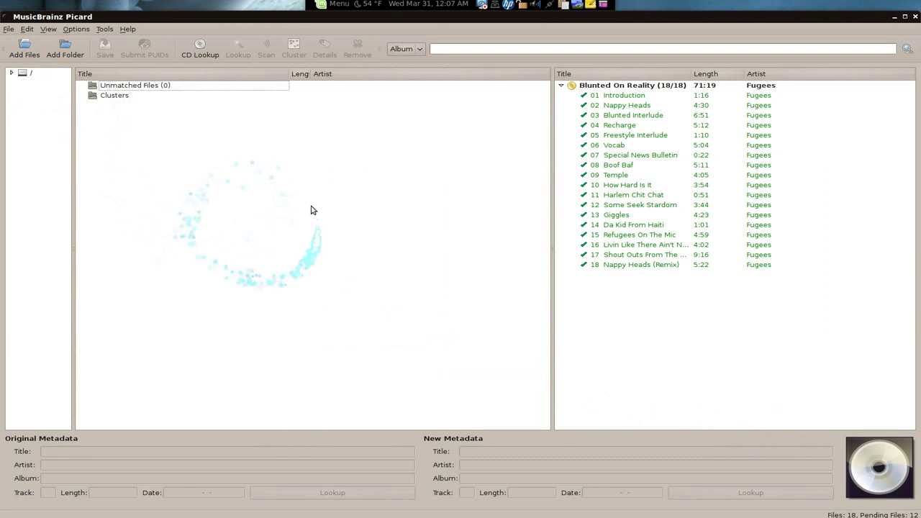
pyautogui.click(47, 29)
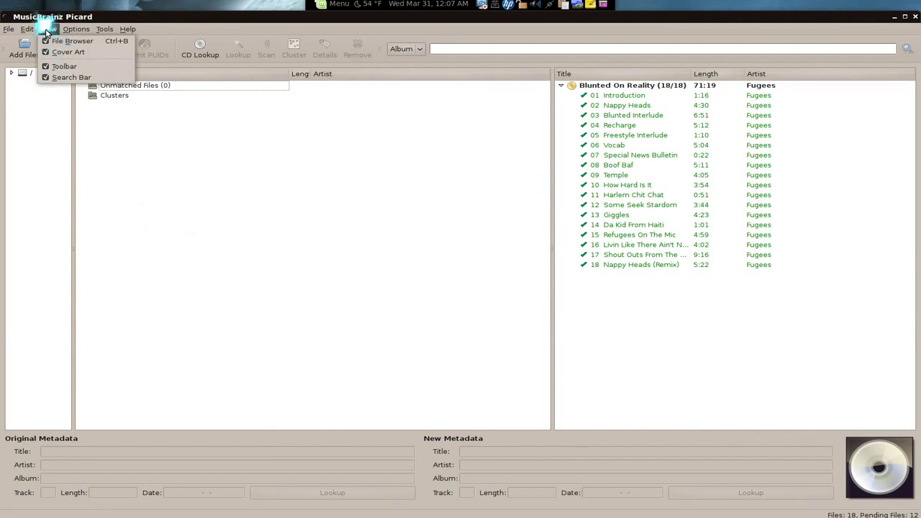
pyautogui.click(206, 211)
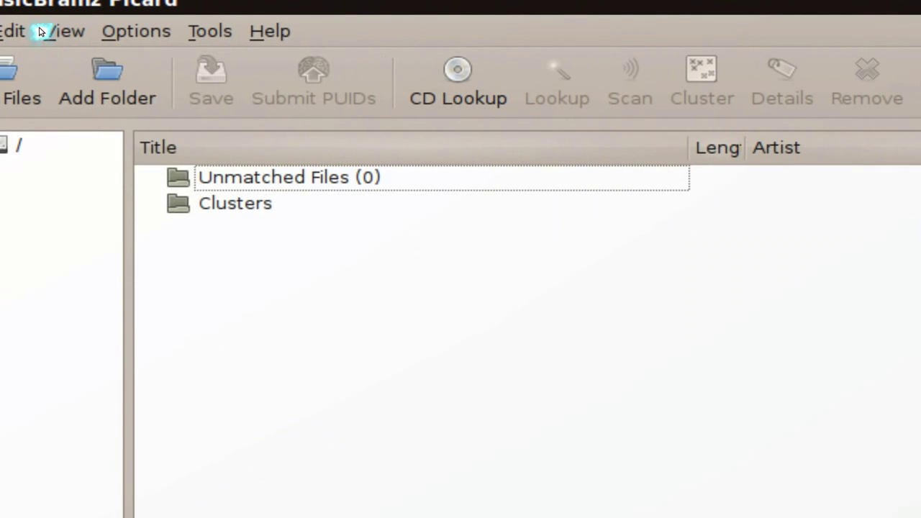
pyautogui.click(40, 30)
pyautogui.click(40, 29)
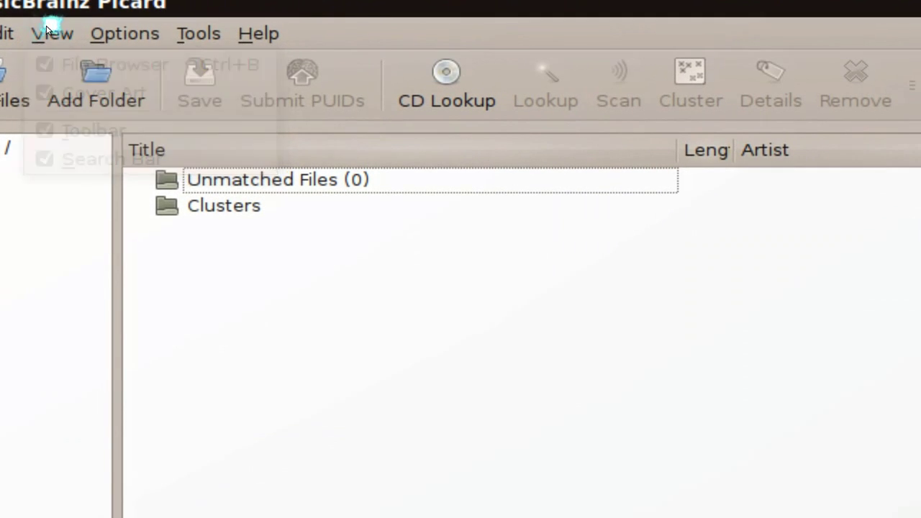
pyautogui.click(112, 31)
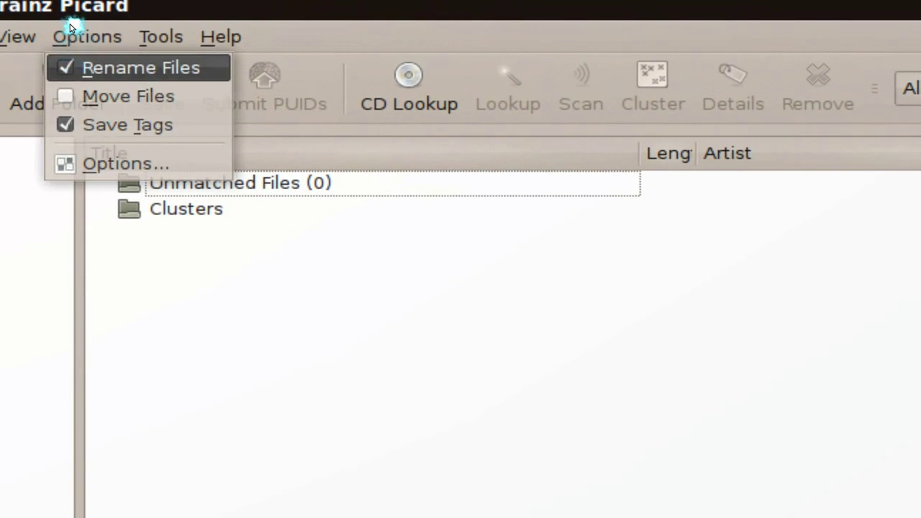
pyautogui.click(69, 0)
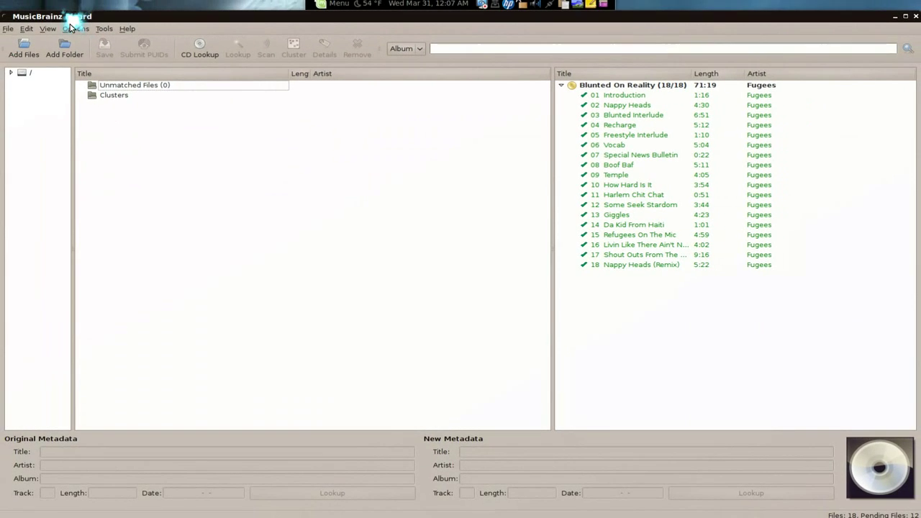
pyautogui.click(10, 28)
pyautogui.click(27, 28)
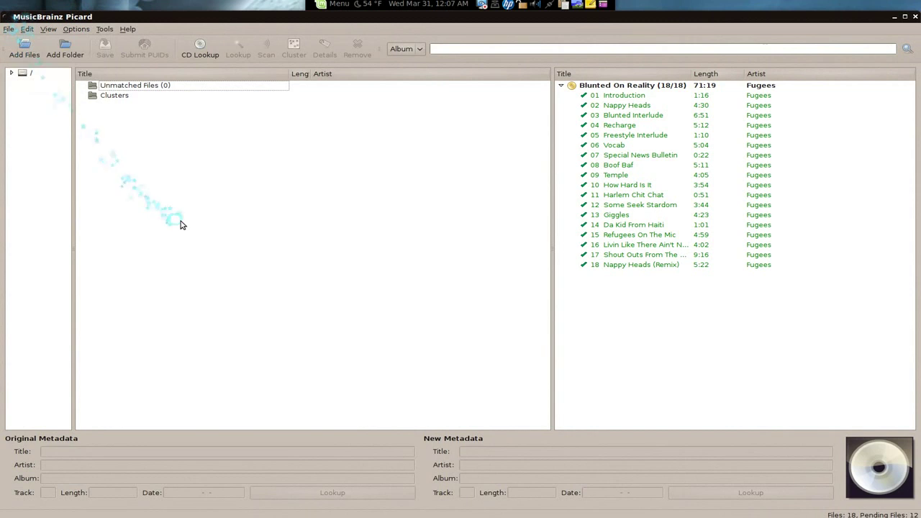